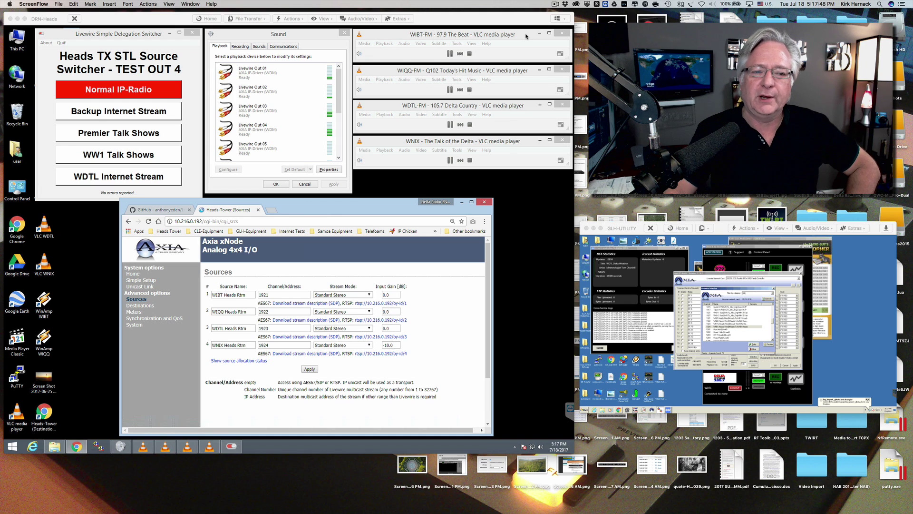
Bring the remote session forward and slide the Delegation Switcher right to uncover desktop shortcuts
left_click(484, 24)
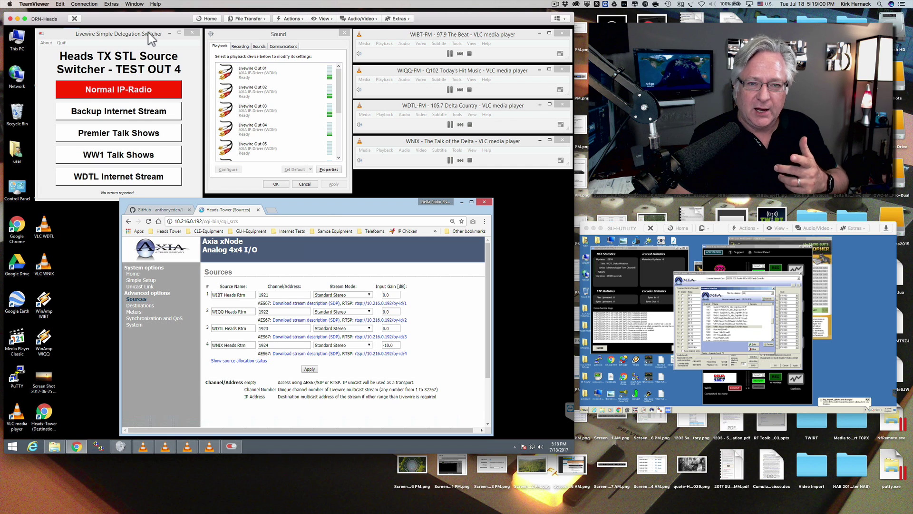
left_click_drag(148, 34, 209, 37)
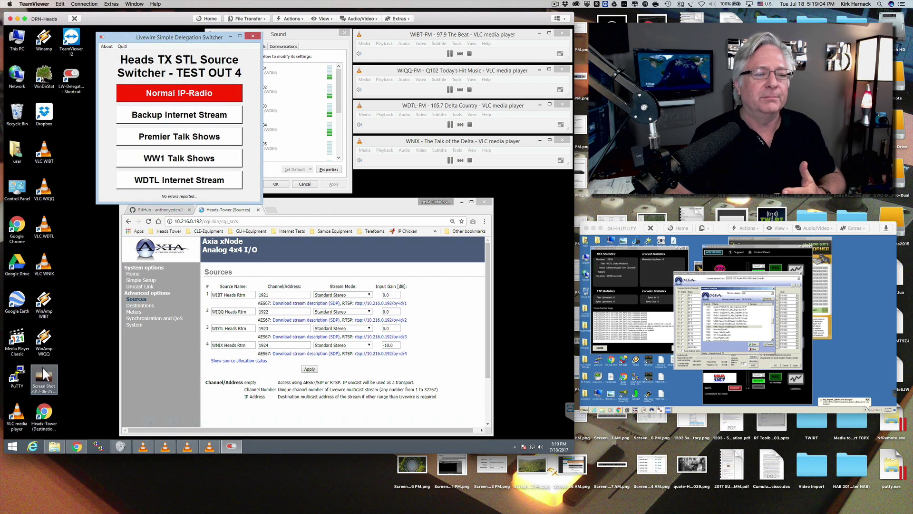
left_click(97, 446)
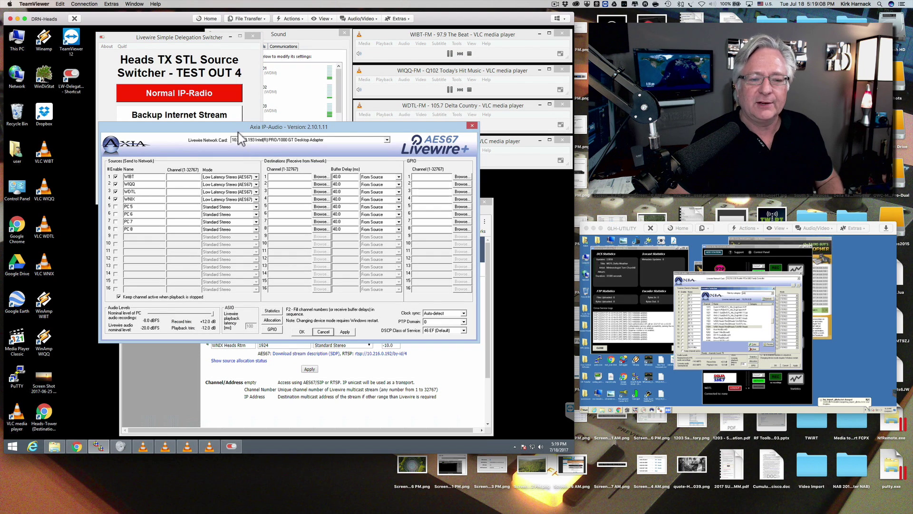
left_click_drag(232, 129, 287, 141)
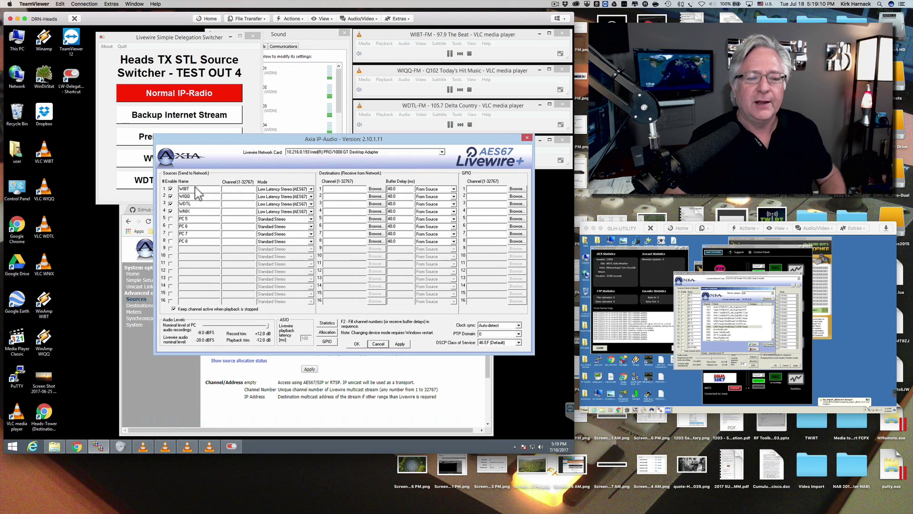
left_click(171, 203)
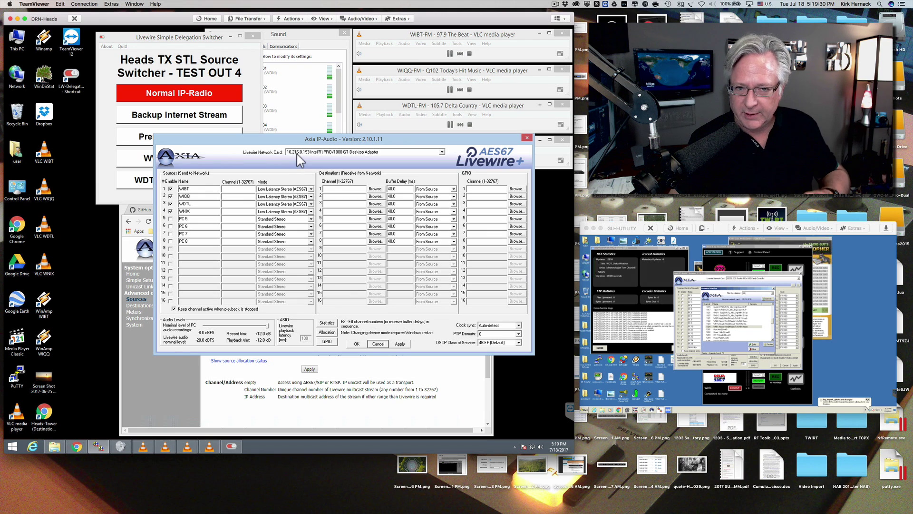
left_click_drag(269, 142, 263, 145)
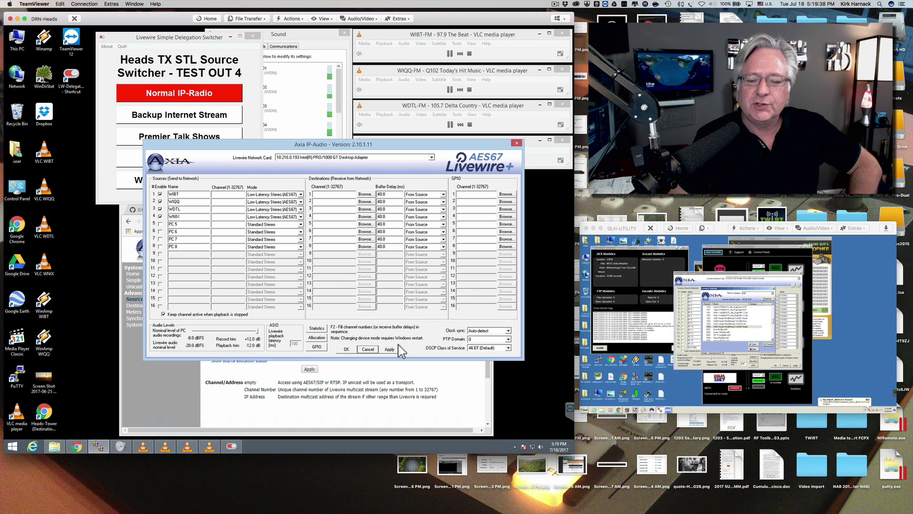
left_click(367, 349)
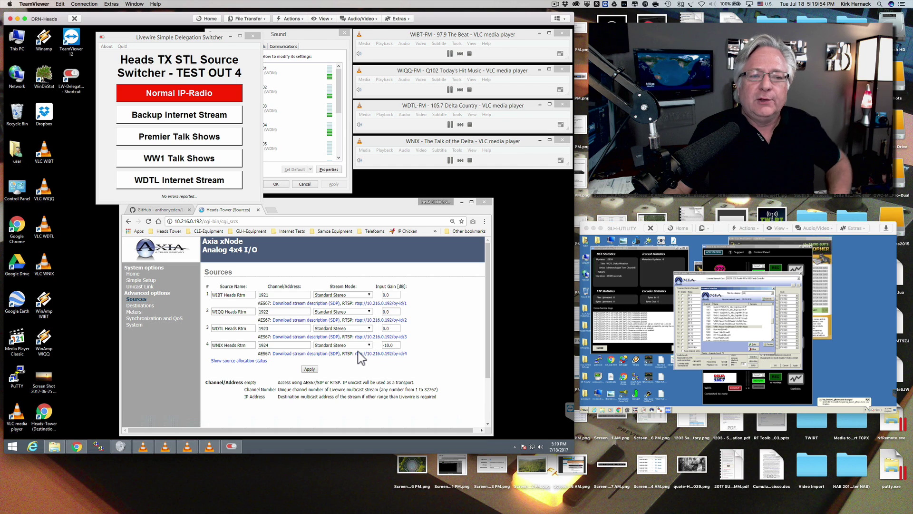
Move the switcher left, reposition the xNode browser window, and show its Destinations page
left_click_drag(161, 43, 98, 37)
left_click(325, 209)
left_click_drag(325, 209, 339, 200)
left_click(162, 296)
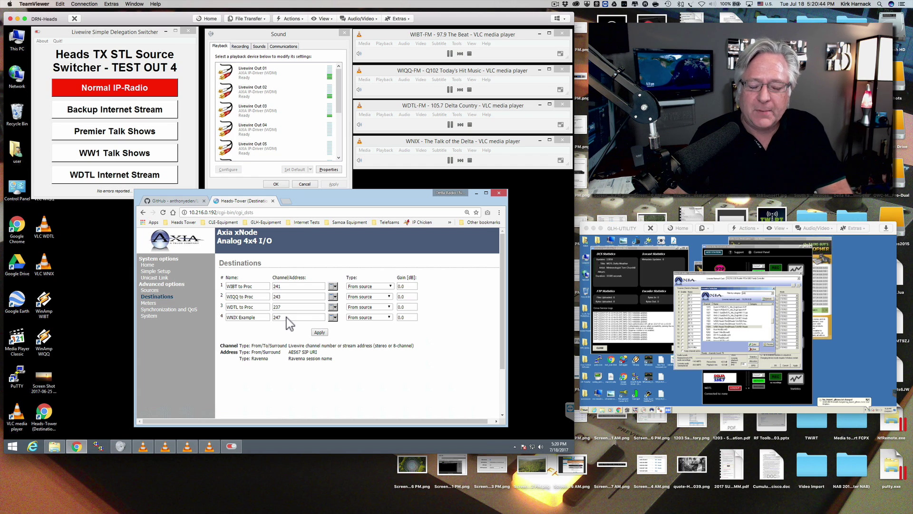
left_click(287, 318)
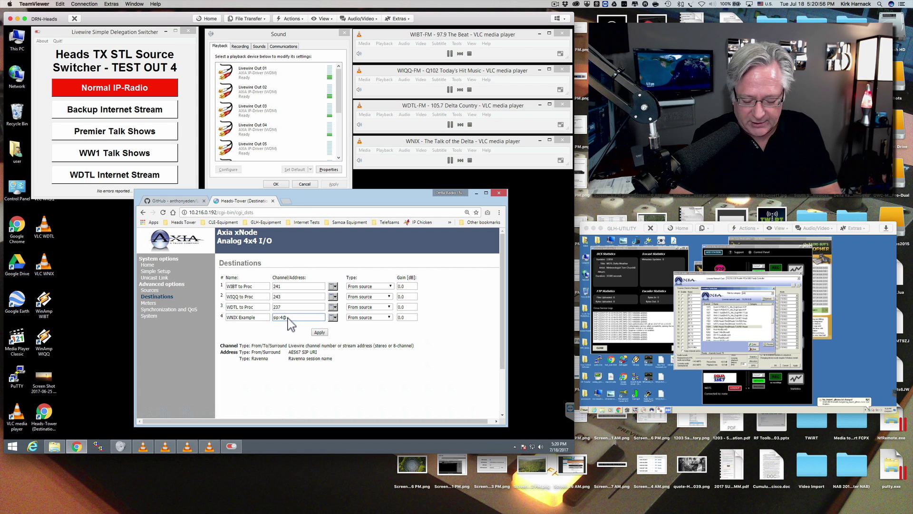
type("10.216.0.193")
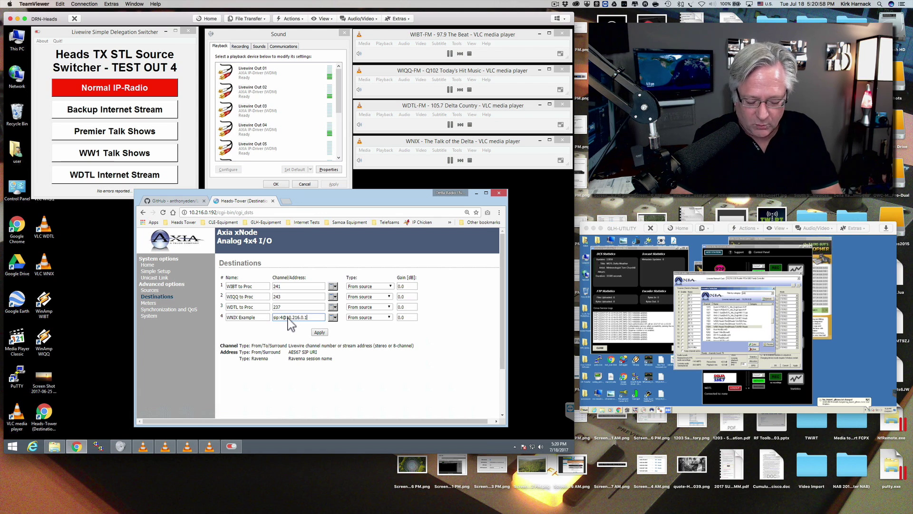
left_click(320, 333)
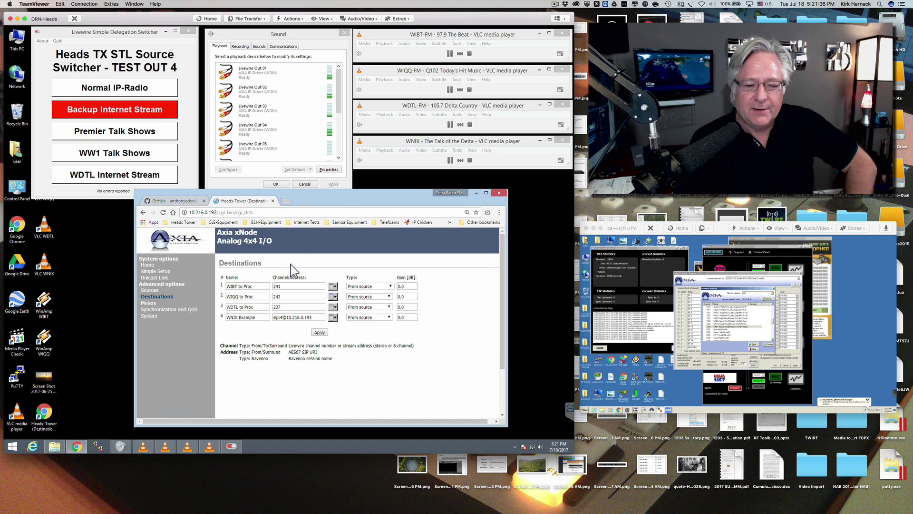
Switch the source to Normal IP-Radio, then Backup Internet Stream, reloading Destinations after each
left_click_drag(335, 199, 340, 200)
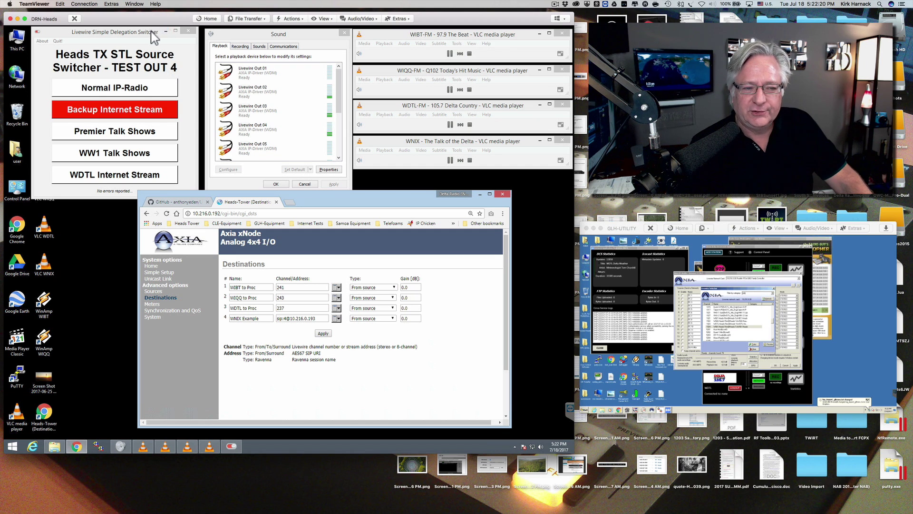
left_click_drag(152, 30, 155, 33)
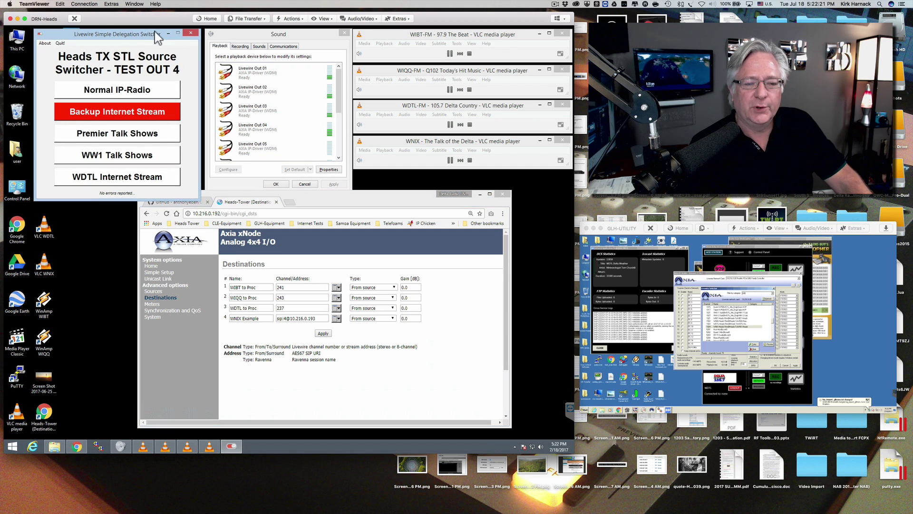
left_click(137, 98)
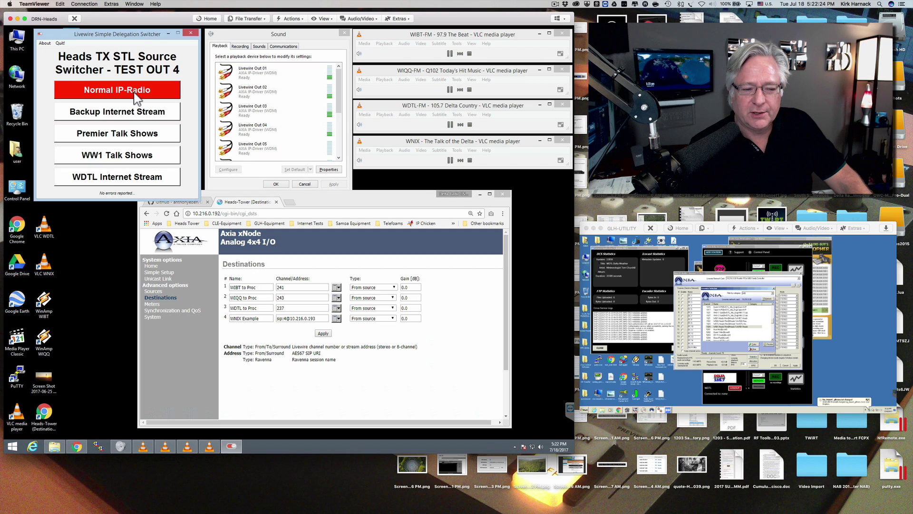
left_click(167, 214)
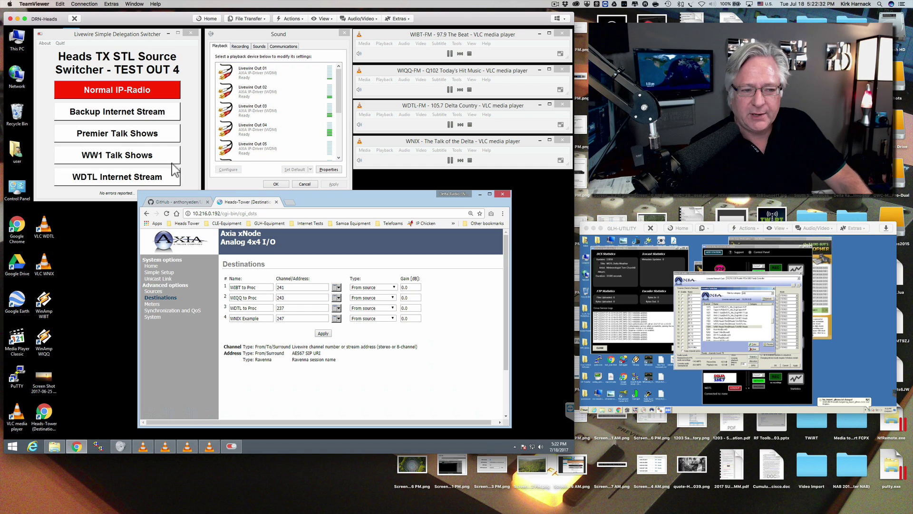
left_click(157, 113)
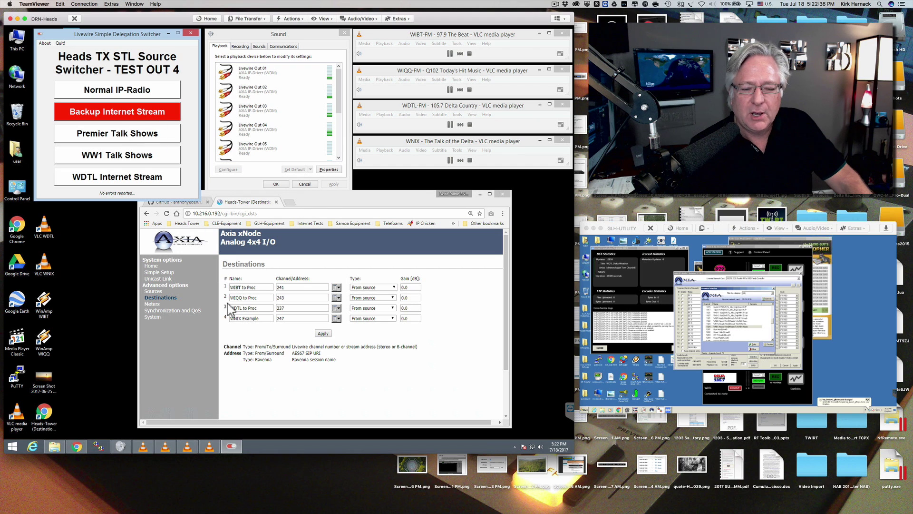
left_click(233, 328)
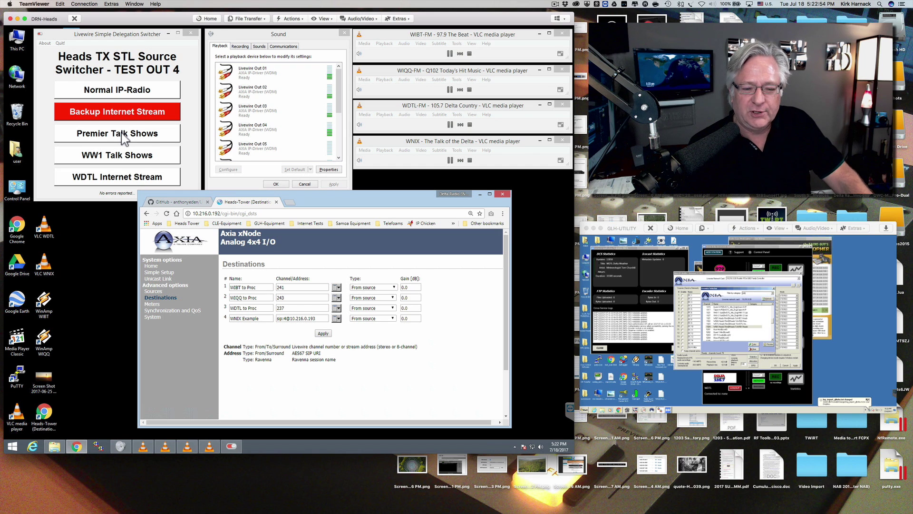
Cycle through Premier Talk Shows, WW1 Talk Shows and WDTL Internet Stream, reloading Destinations after each
left_click(125, 138)
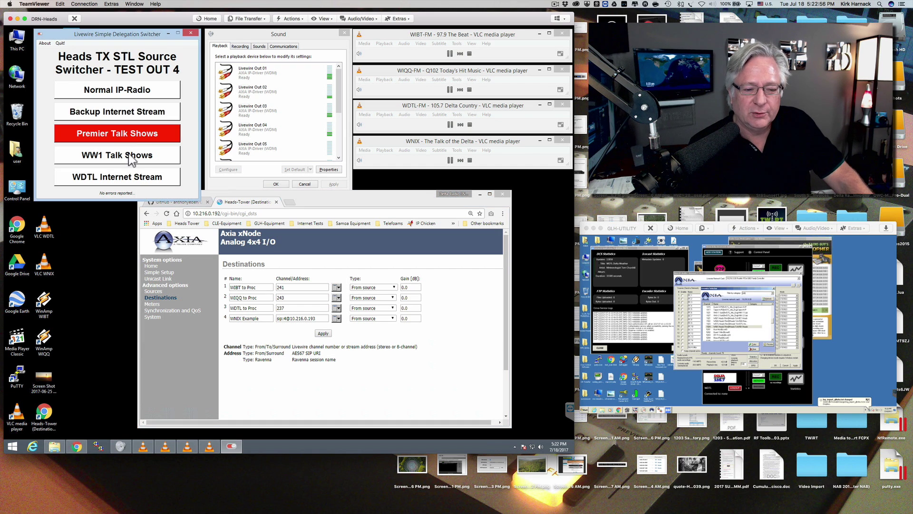
left_click(167, 213)
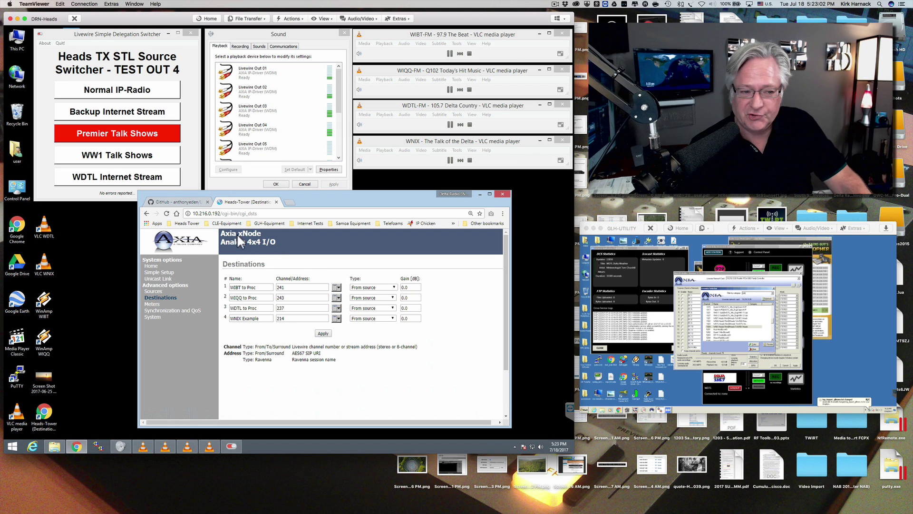
left_click(155, 157)
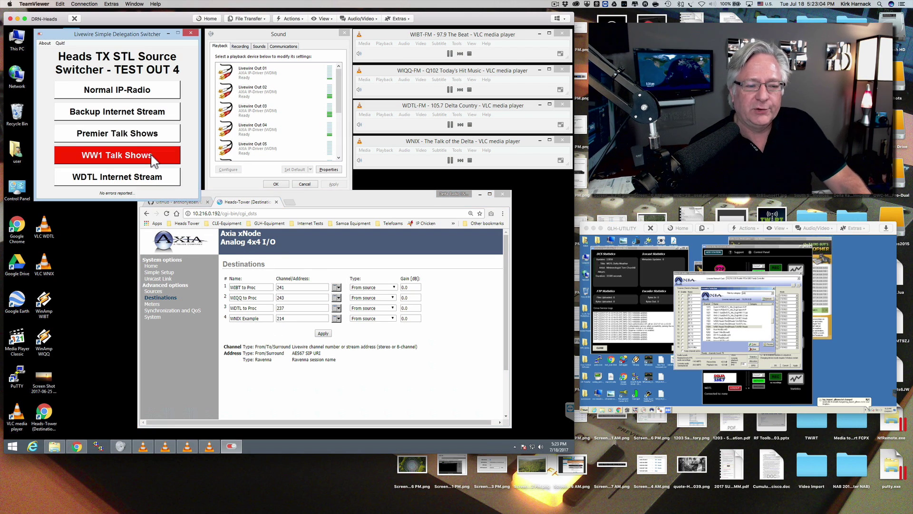
left_click(166, 213)
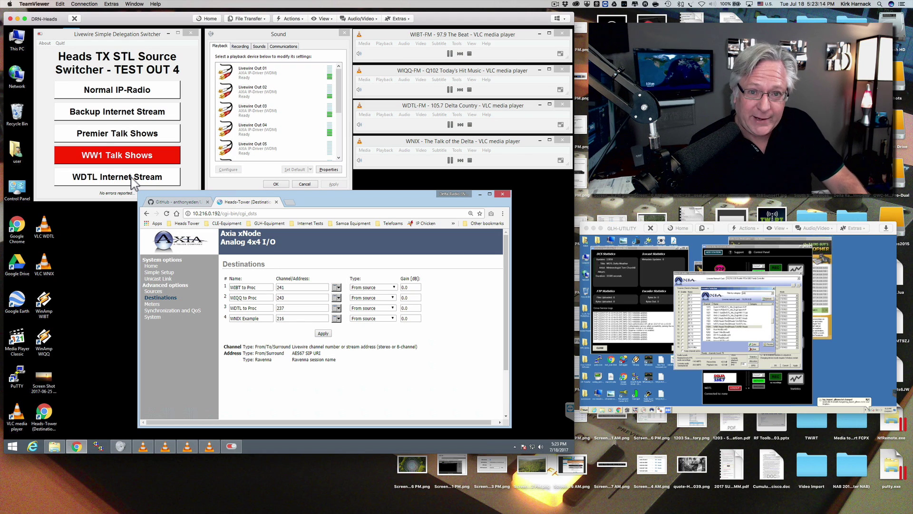
left_click(118, 183)
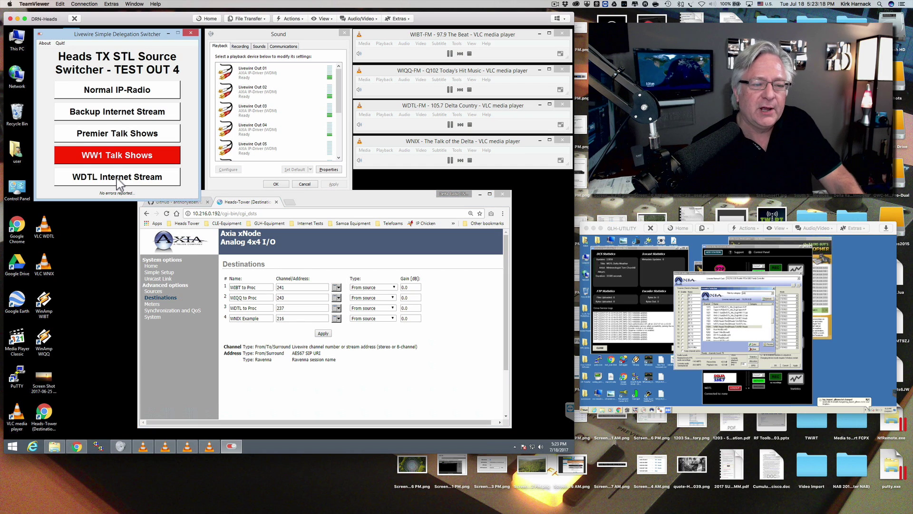
left_click(166, 213)
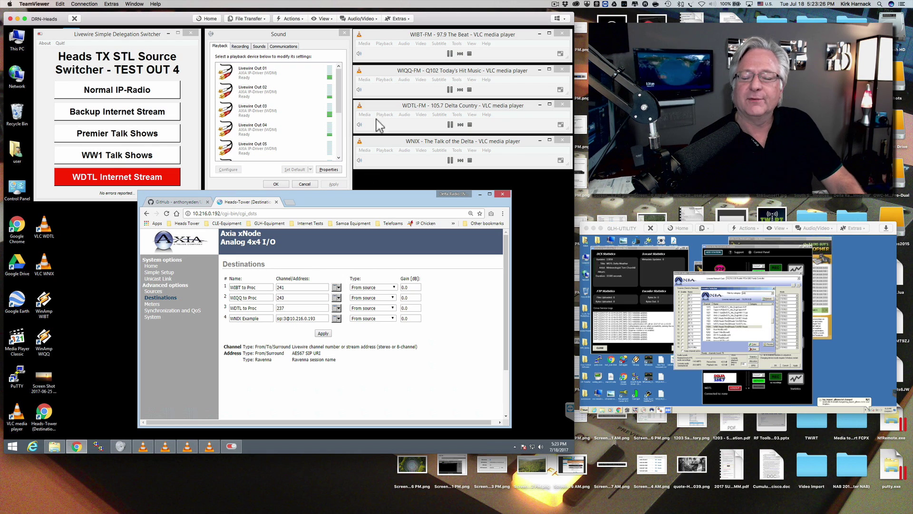
left_click(377, 105)
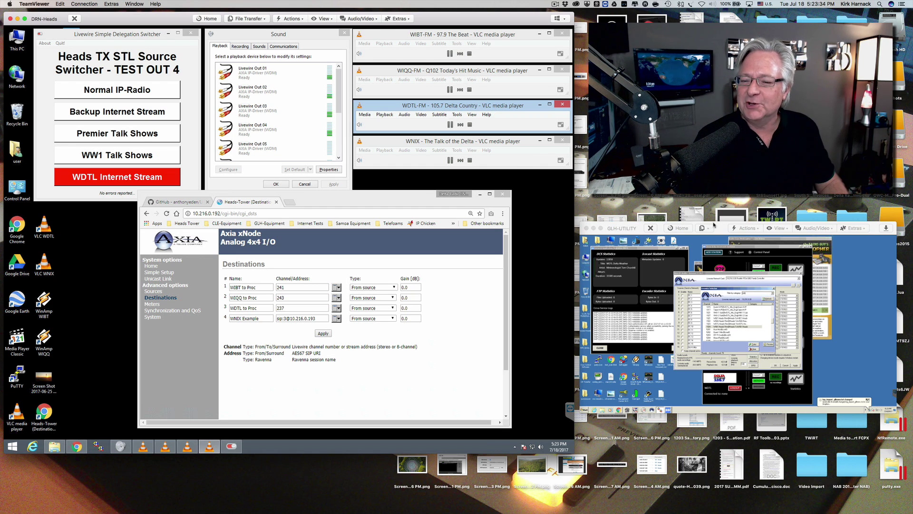
Move the GLH-UTILITY session window to the lower right, off the destinations table
left_click_drag(713, 224, 528, 274)
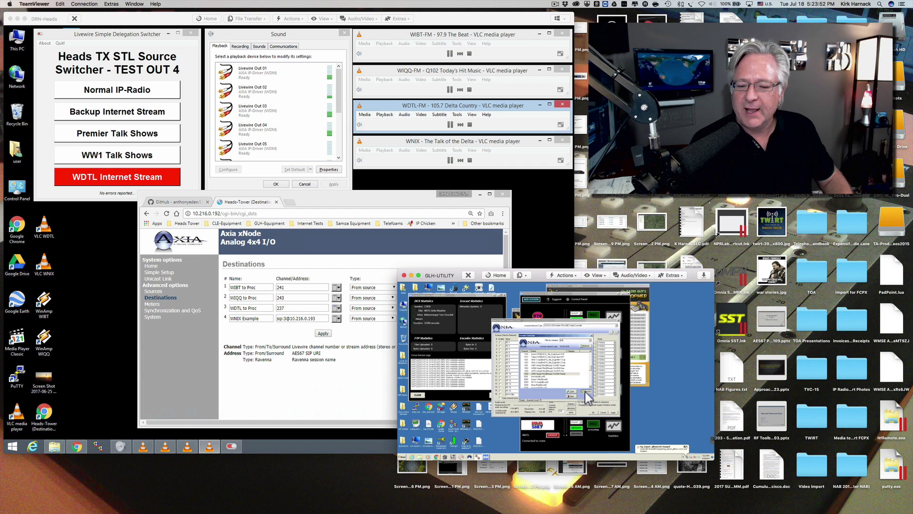
left_click_drag(539, 276, 659, 232)
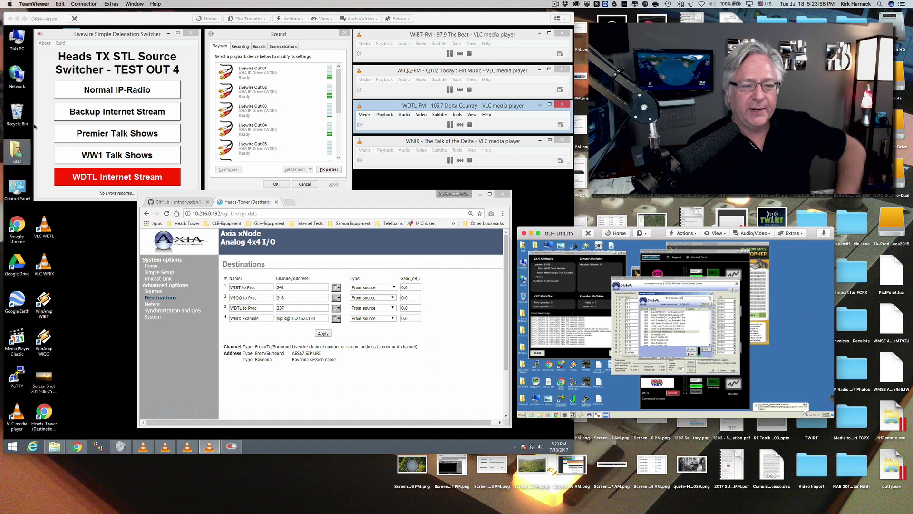
Step through Normal IP-Radio, Backup Internet Stream and WW1 Talk Shows, confirming WNIX Example reads 216
left_click(119, 92)
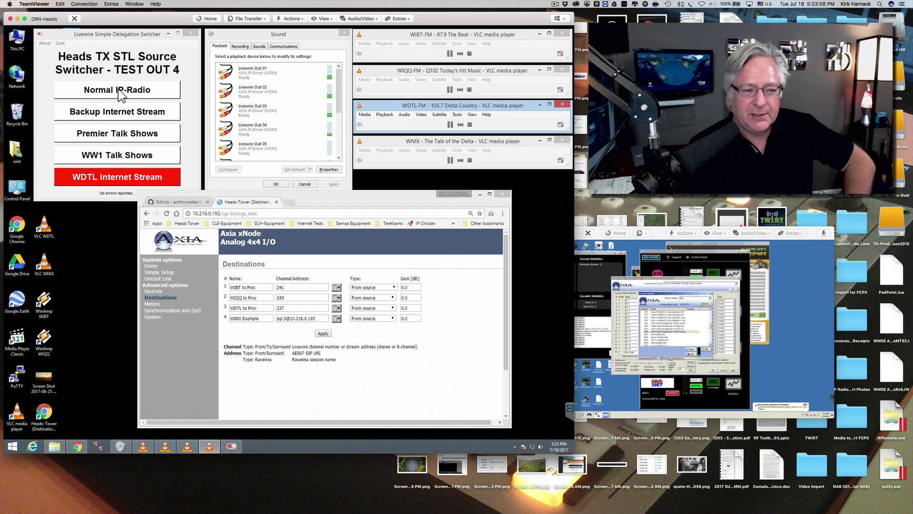
left_click(122, 93)
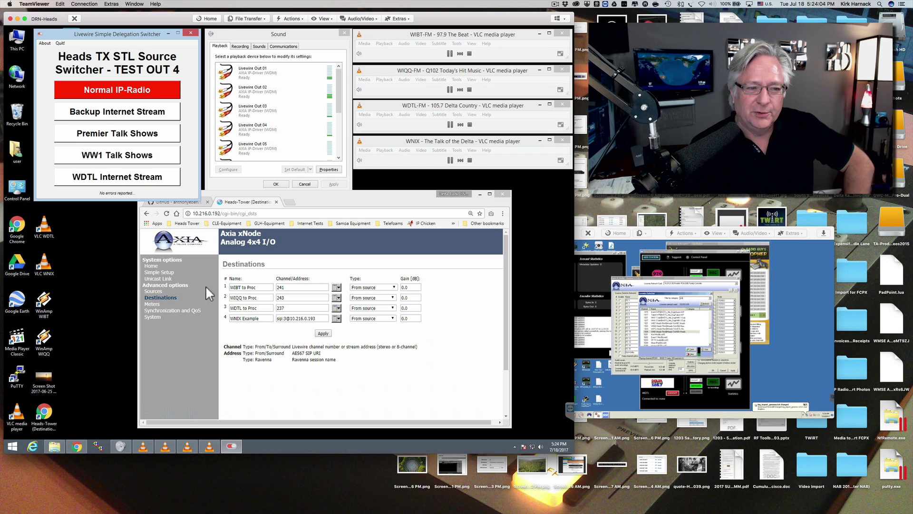
left_click(158, 117)
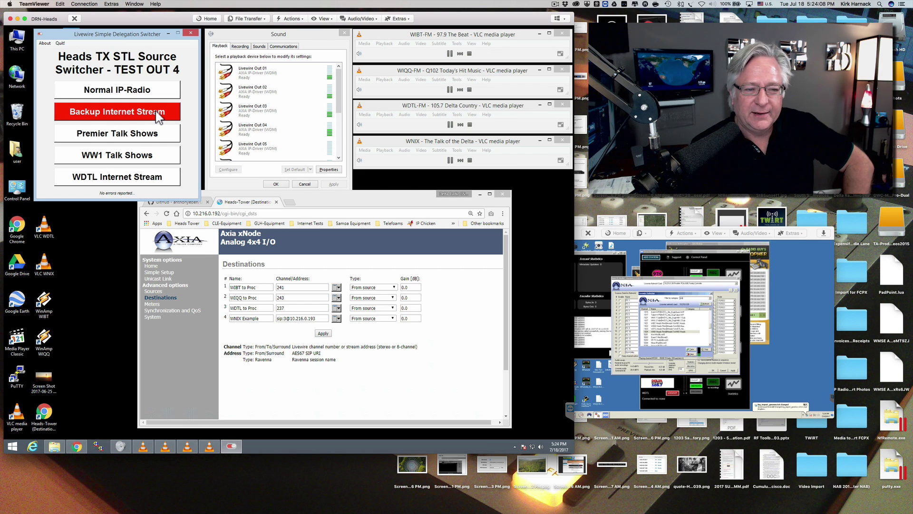
left_click(167, 213)
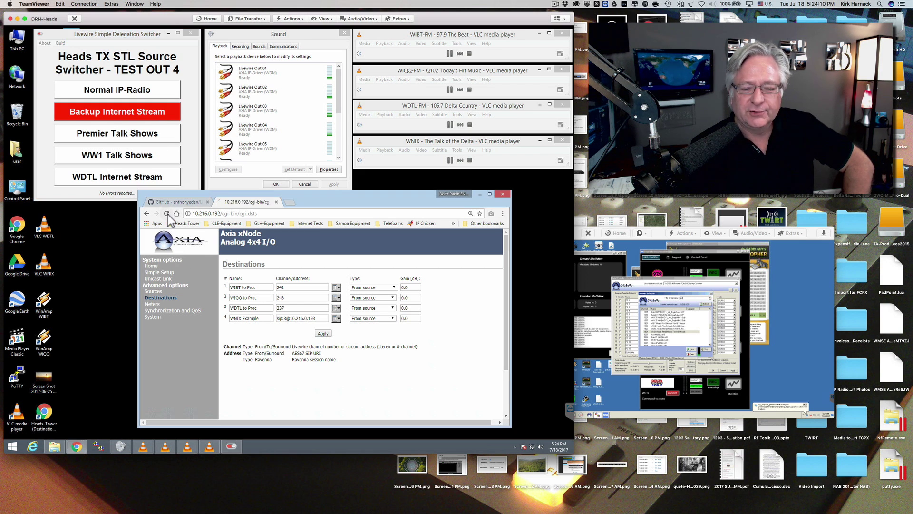
left_click(126, 157)
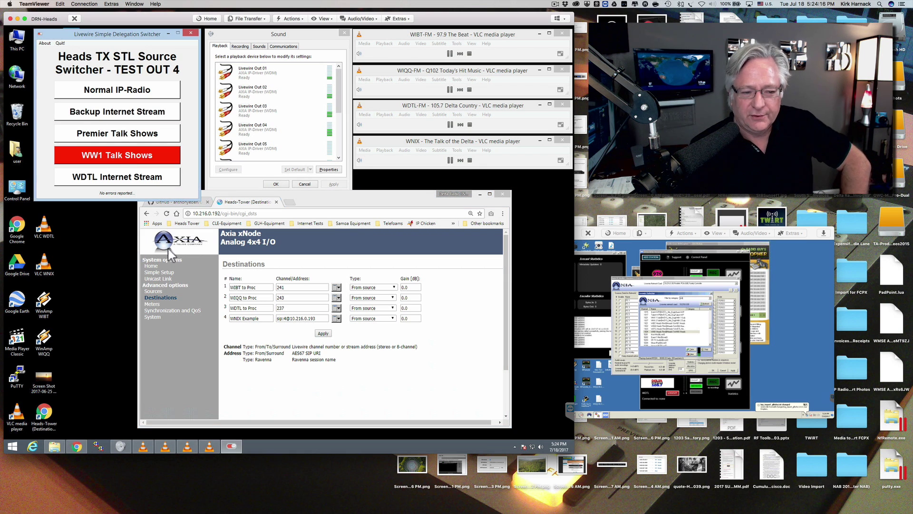
left_click(166, 214)
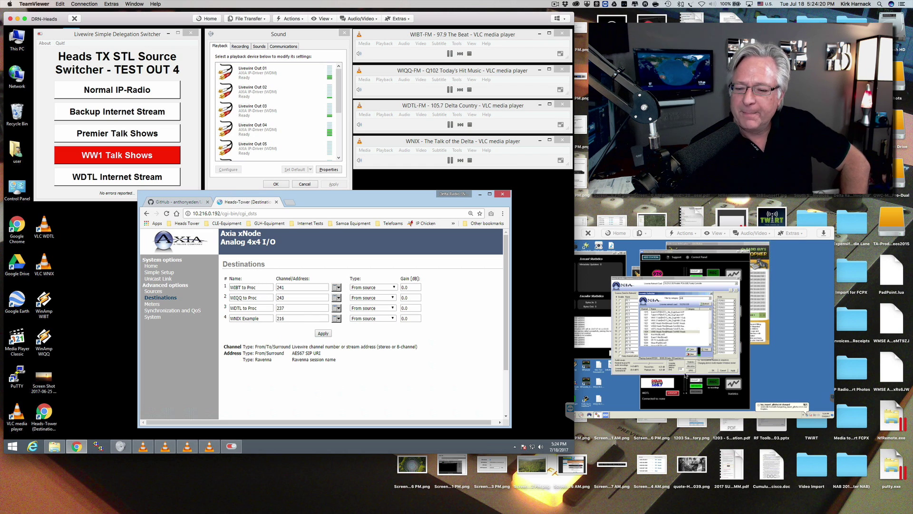
left_click(706, 354)
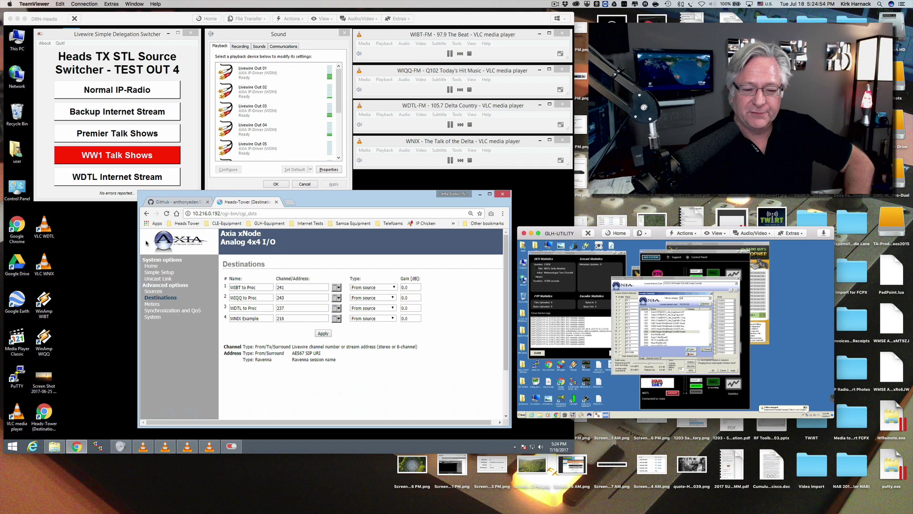
left_click(127, 113)
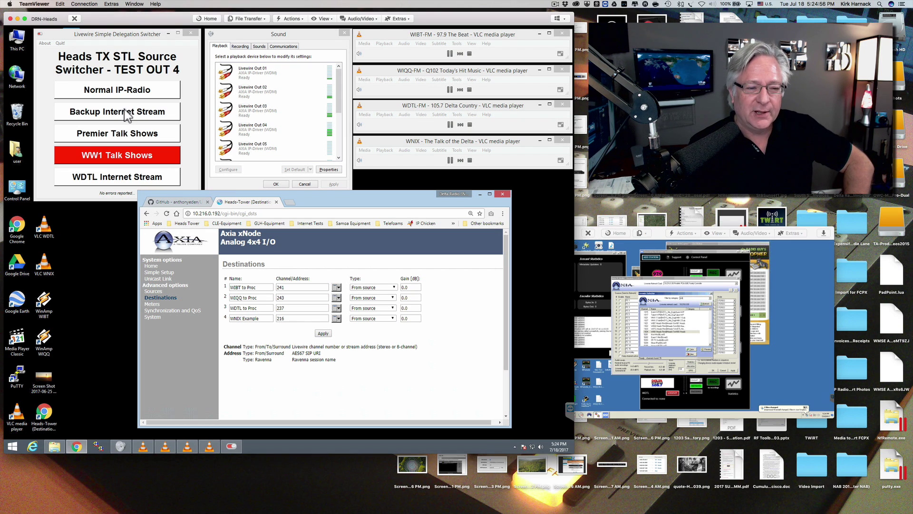
left_click(263, 324)
key("ctrl+v")
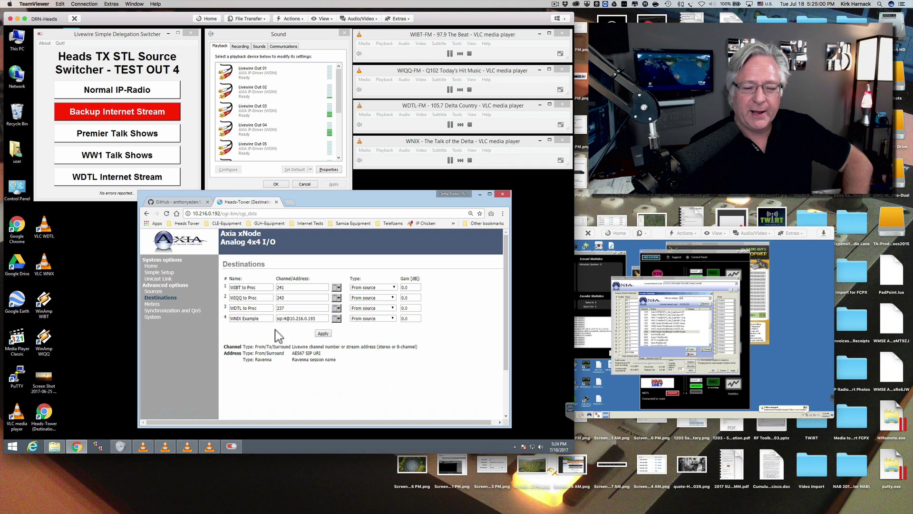